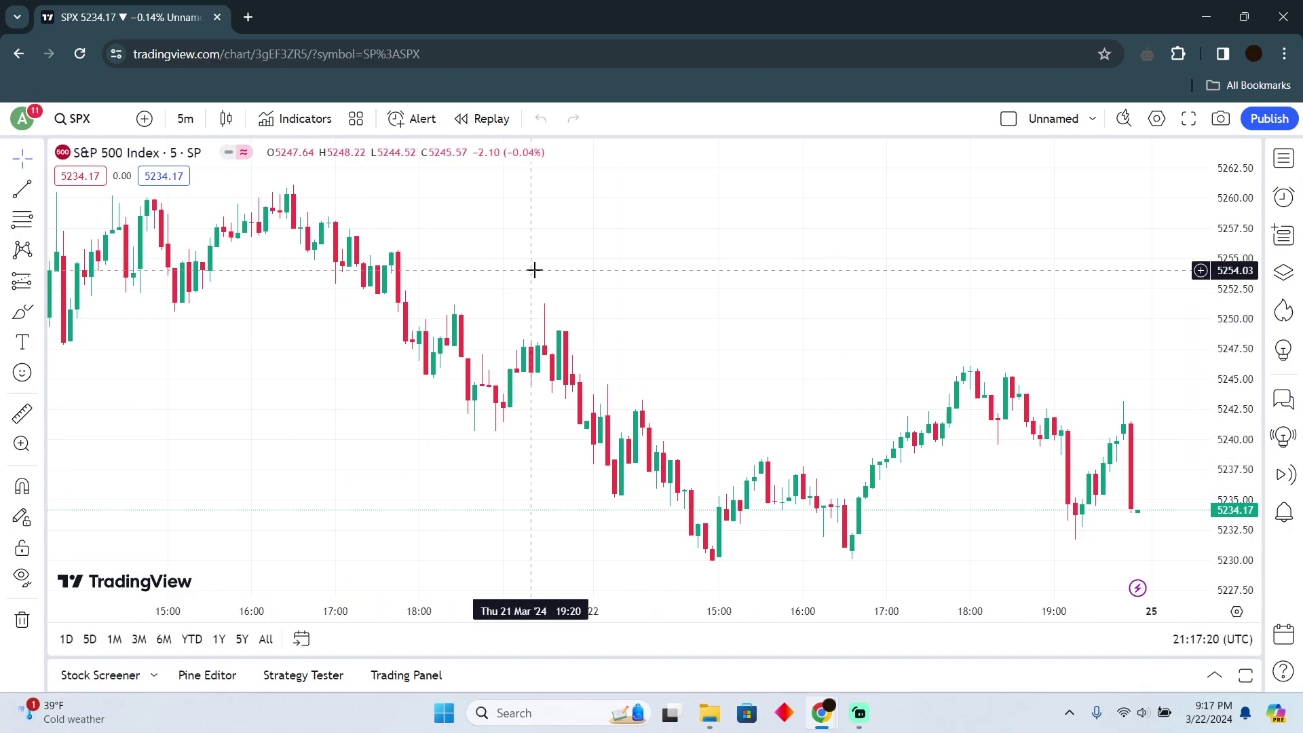
scroll(632, 388, "down", 5)
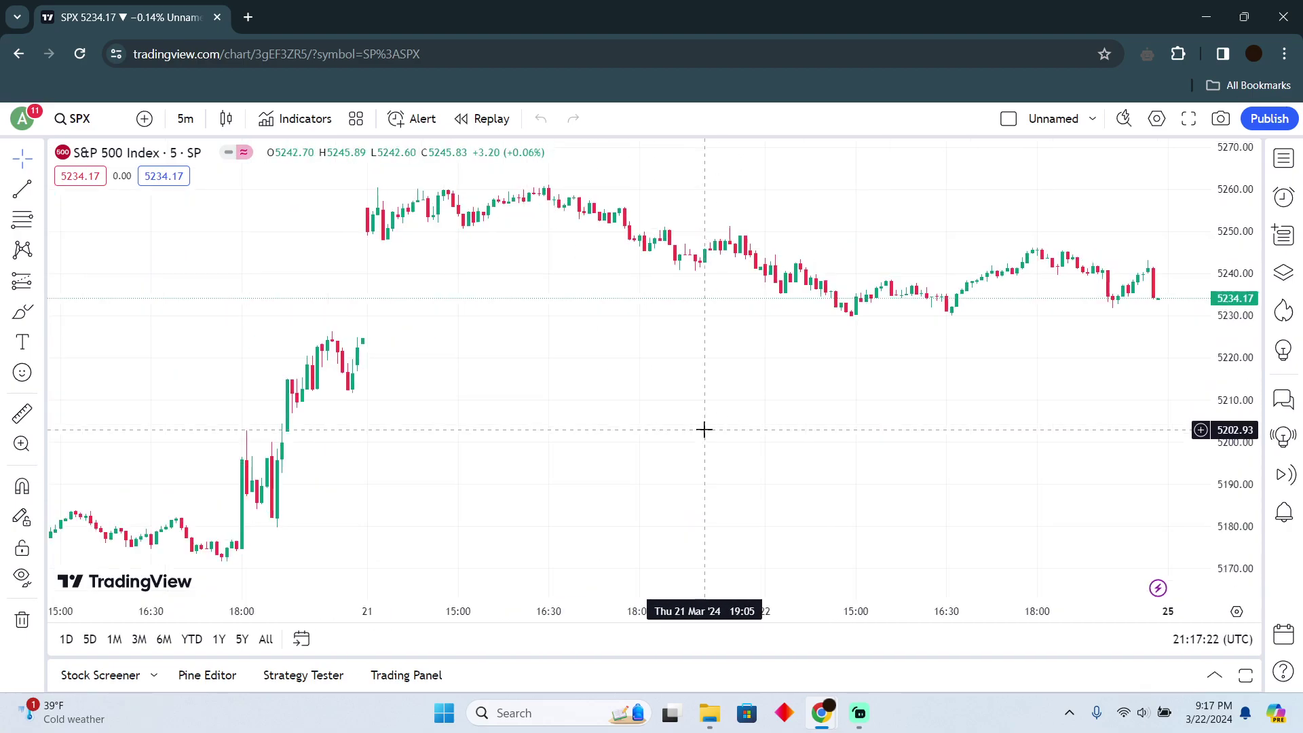
scroll(703, 431, "up", 5)
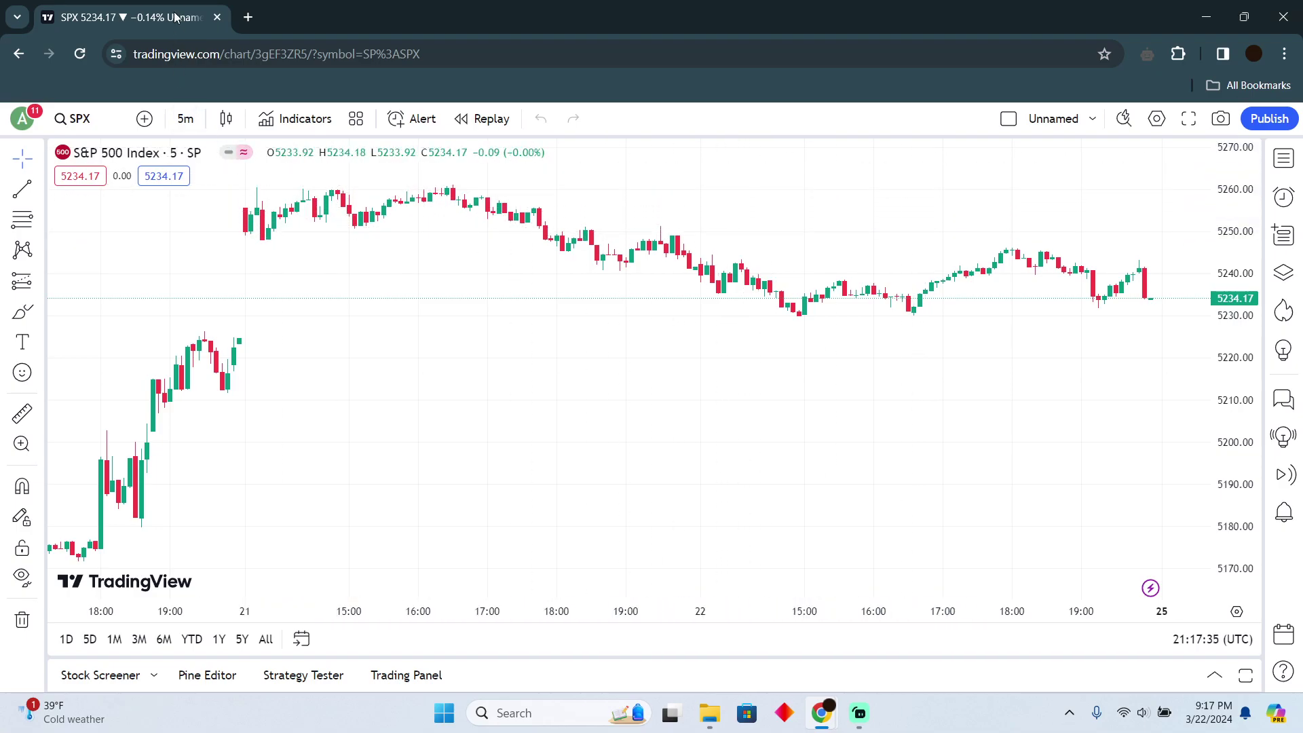
Open four blank browser tabs, then close the extras to return to the S&P 500 chart.
left_click(248, 17)
left_click(448, 18)
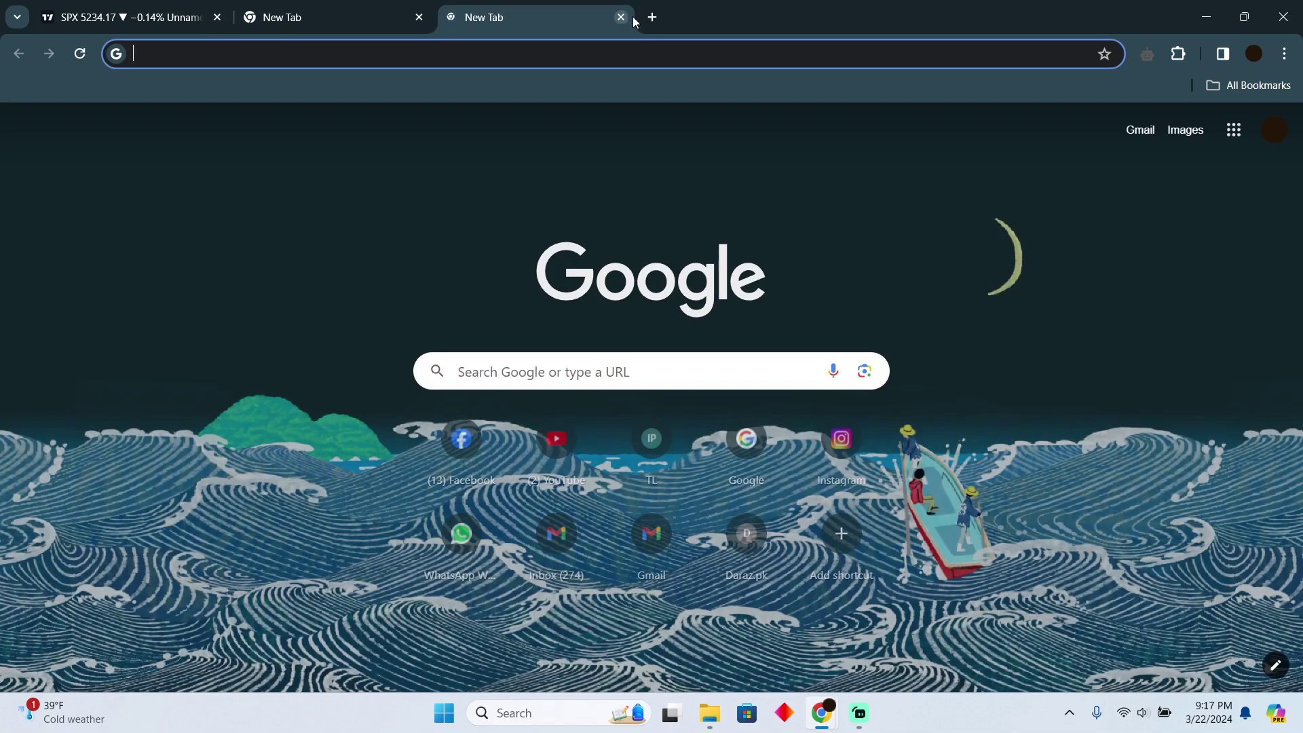
left_click(653, 18)
left_click(782, 18)
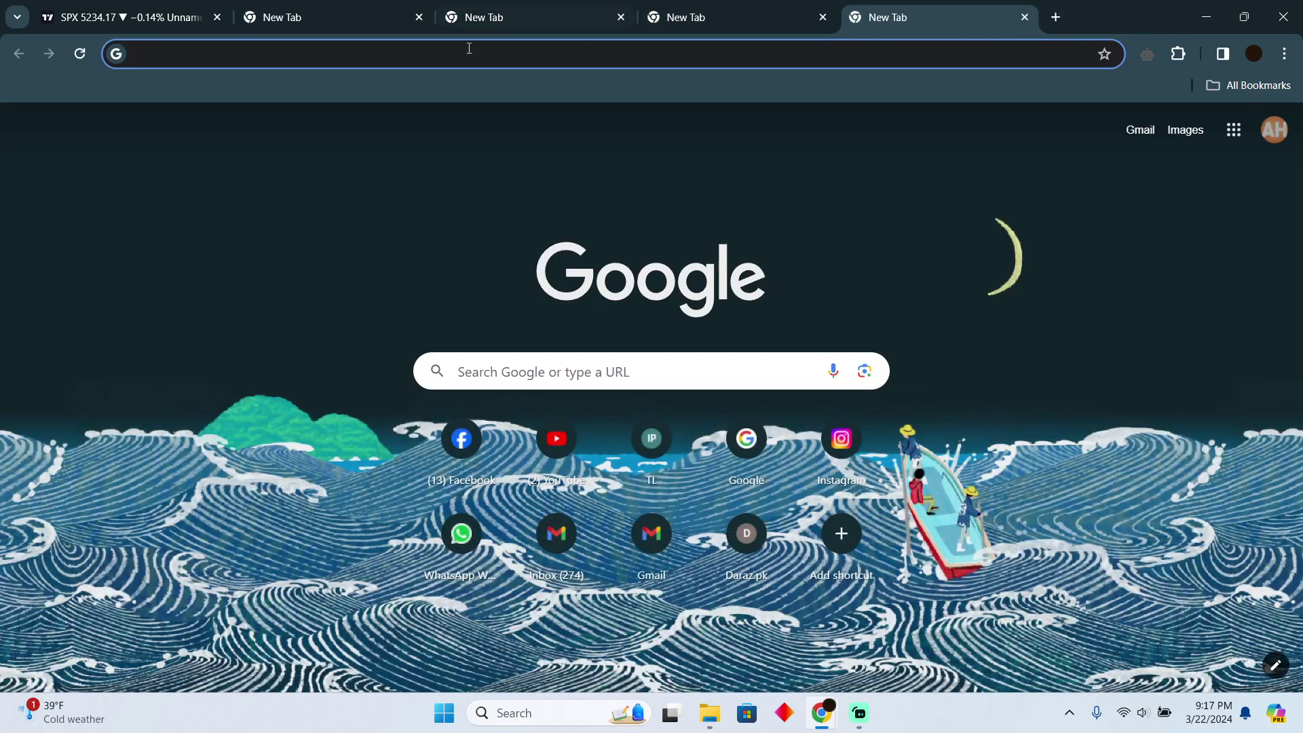
left_click(419, 18)
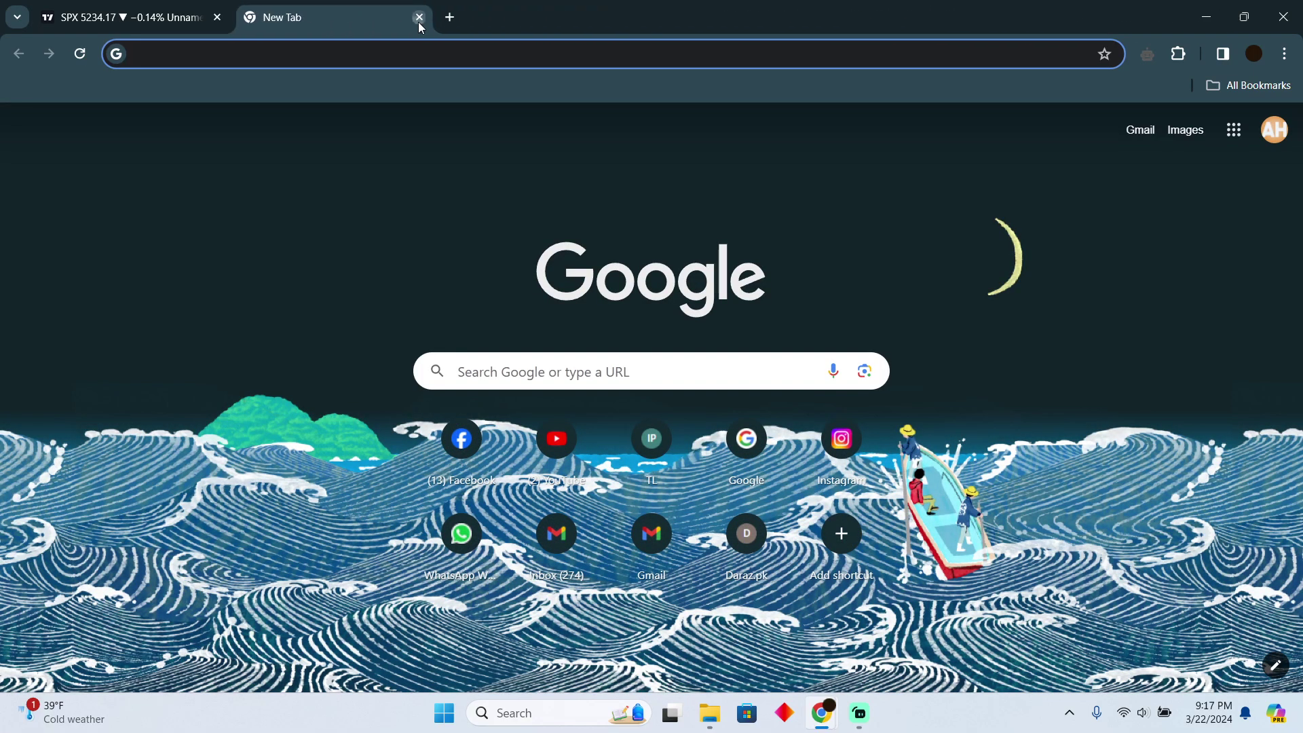
left_click(418, 18)
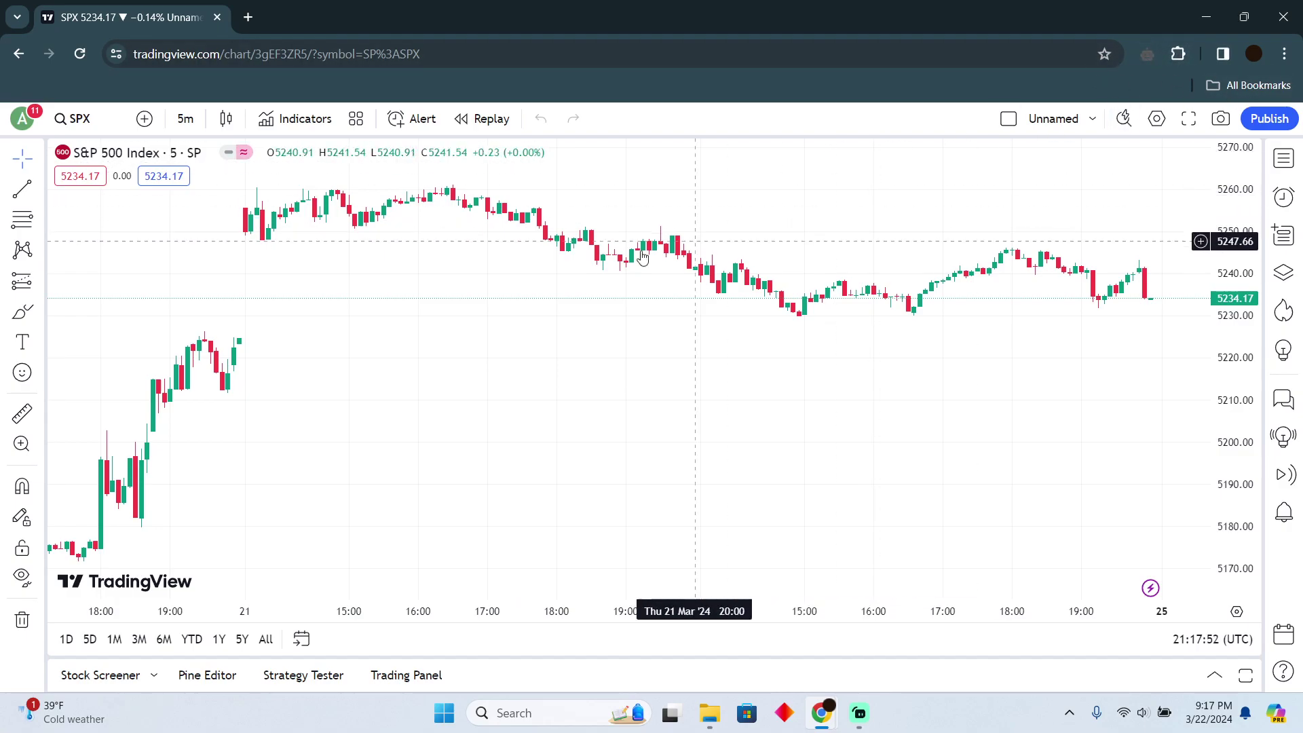
scroll(693, 306, "up", 3)
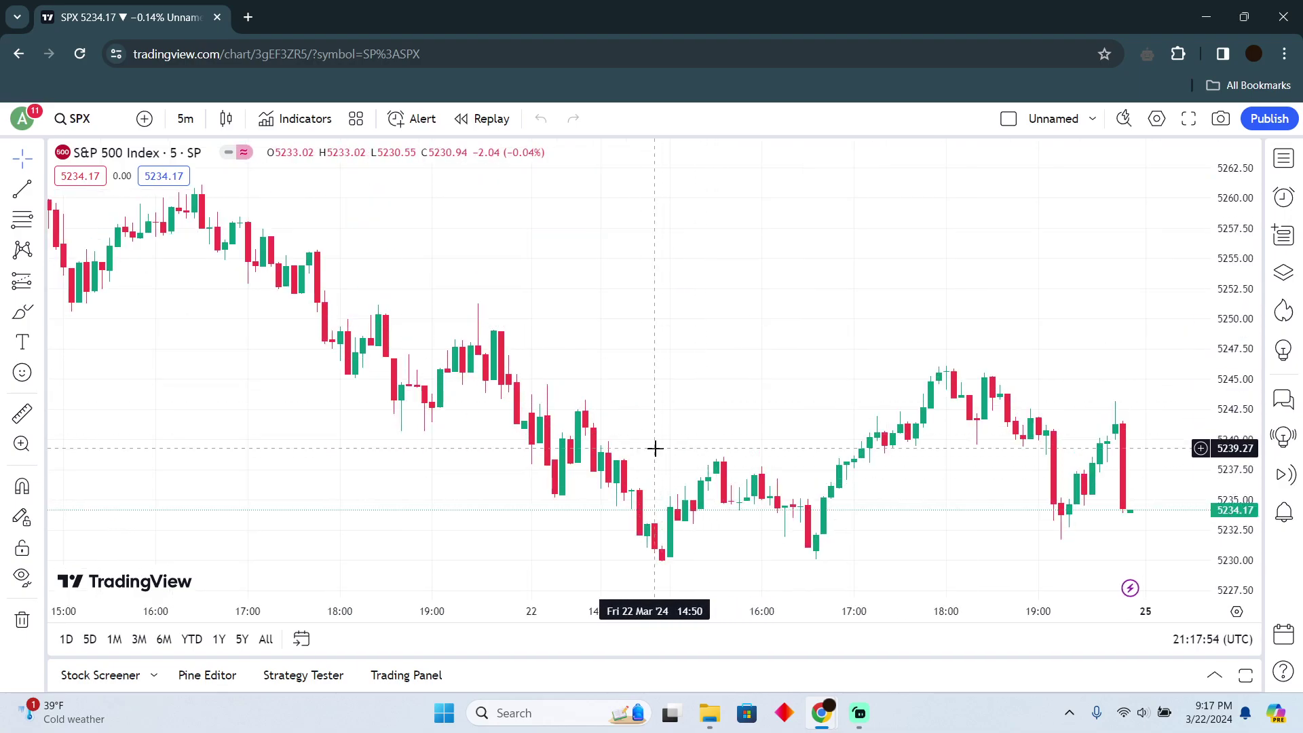